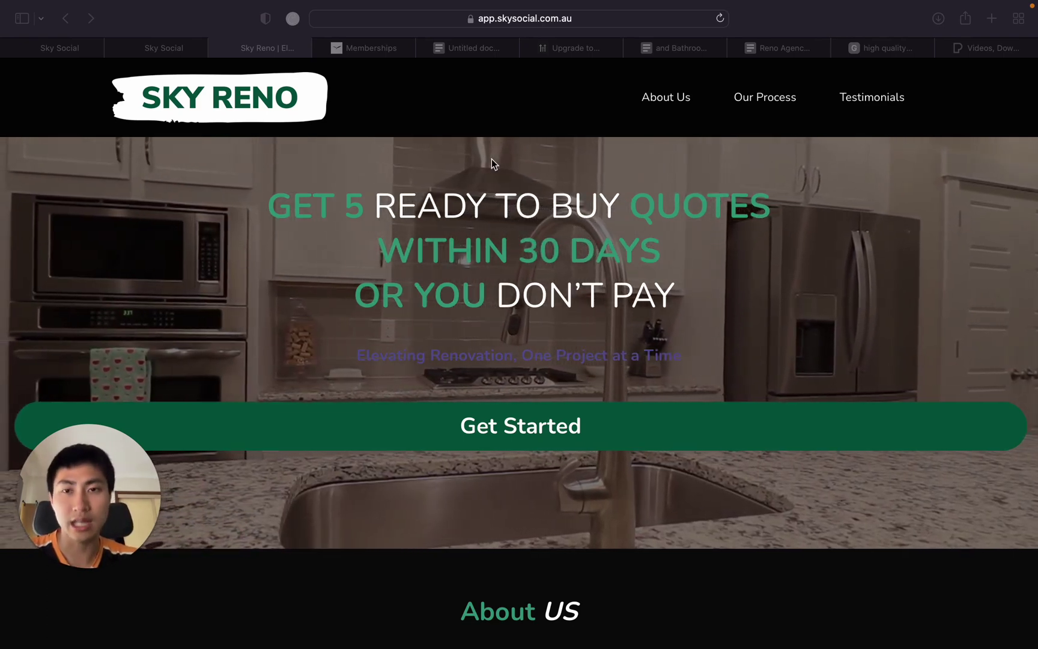
Look over the Memberships course lessons page, then return to the Sky Reno landing page.
click(371, 51)
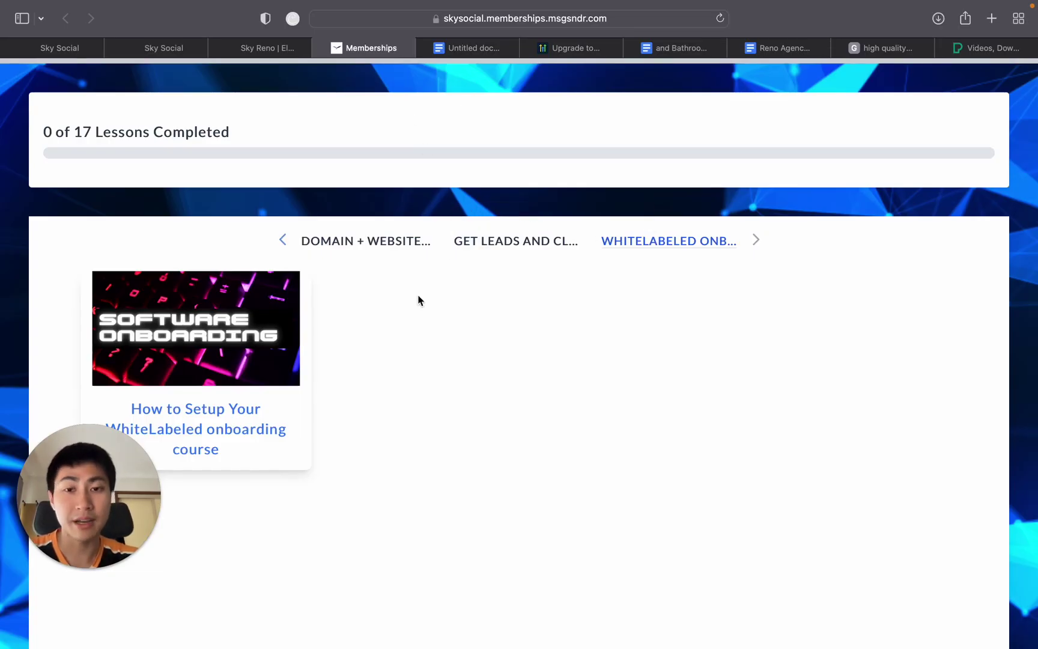
scroll(419, 300, up, 3)
scroll(419, 300, down, 2)
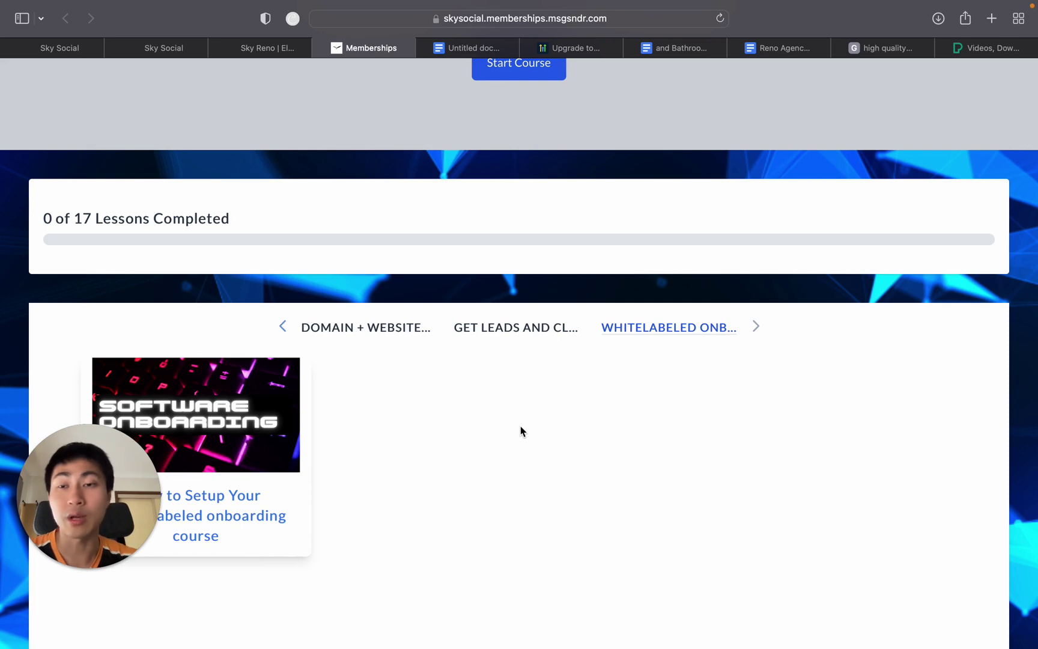
click(270, 51)
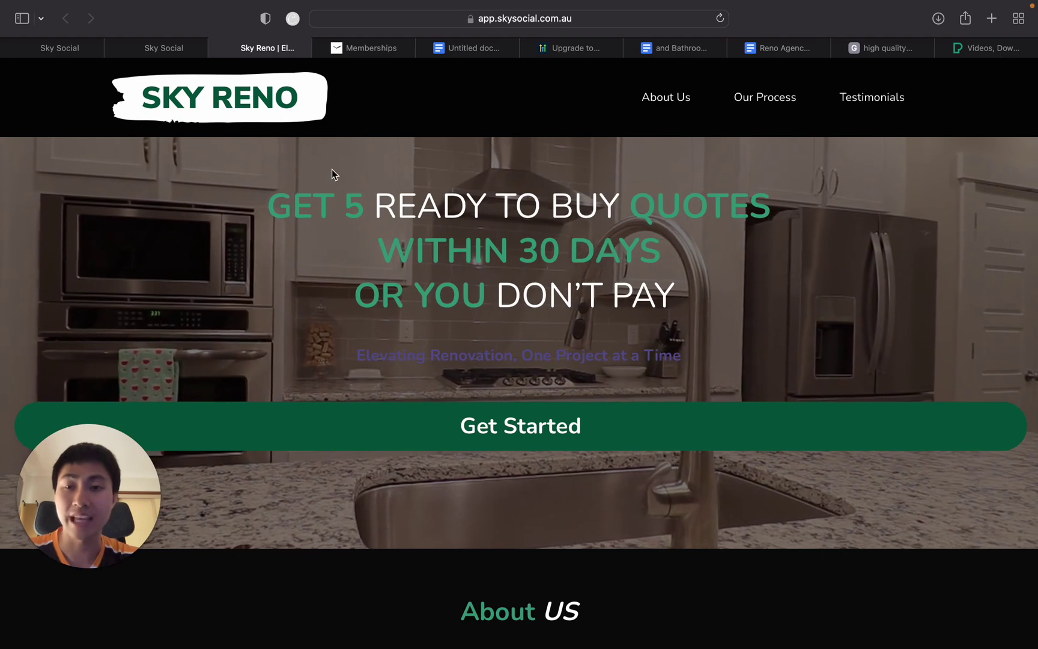
Open Sky Reno in the editor and clear the hero's background video by switching BG Media Type to Image and back to Video.
click(167, 51)
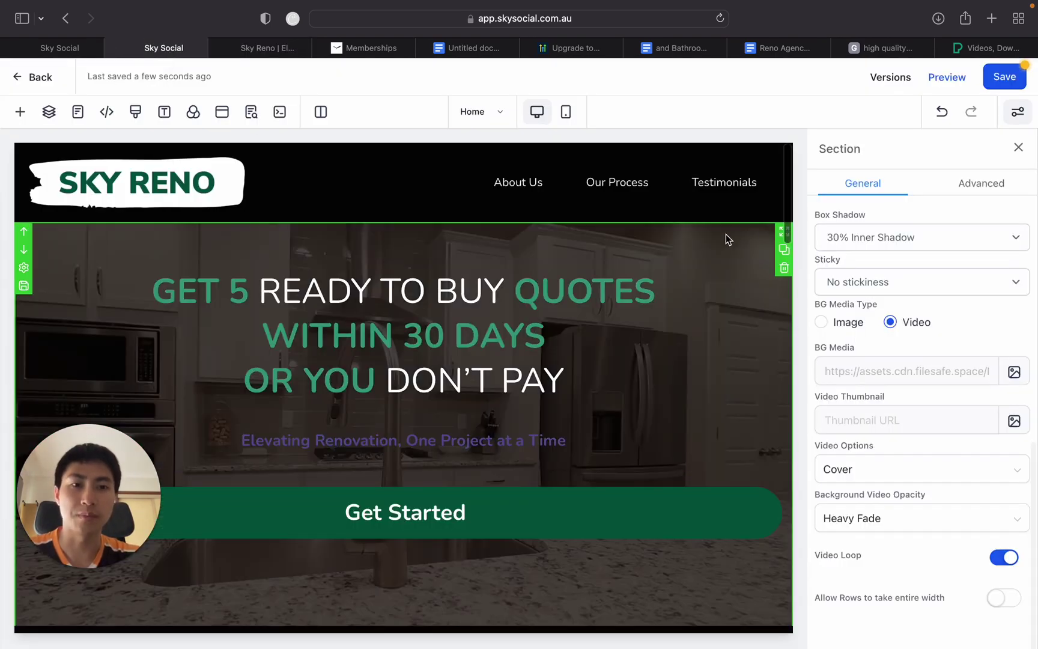
scroll(952, 271, up, 1)
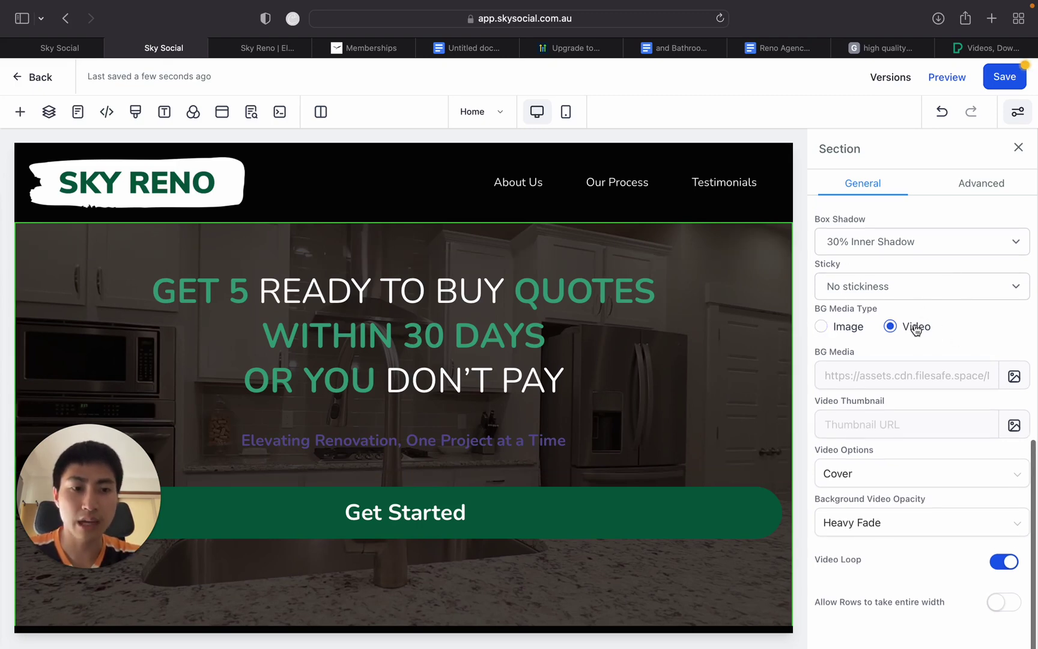
click(845, 331)
click(902, 330)
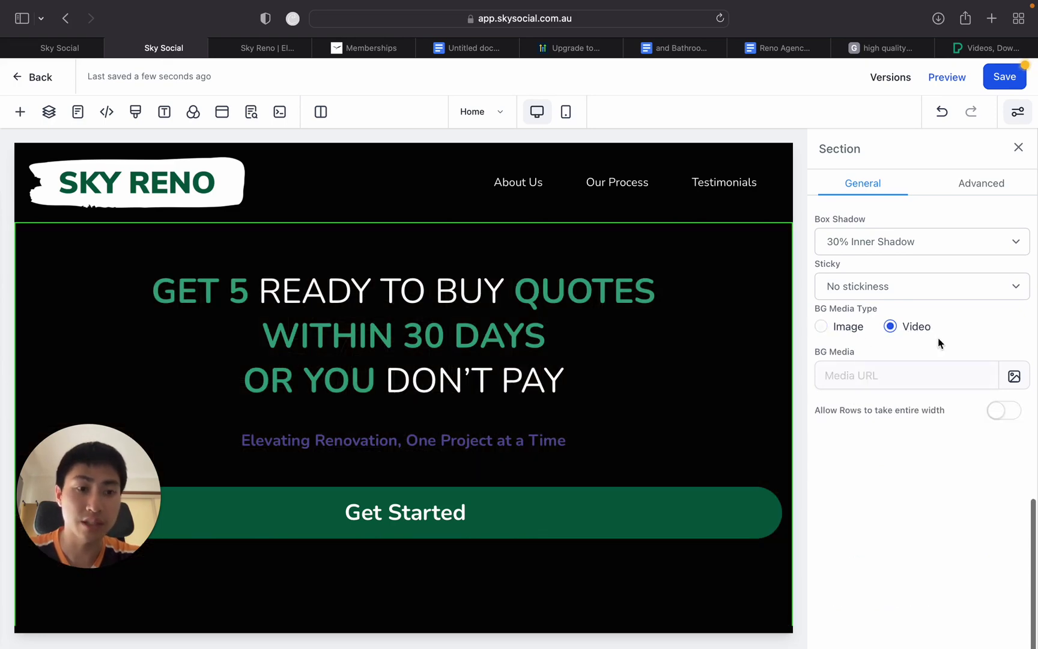
click(1014, 377)
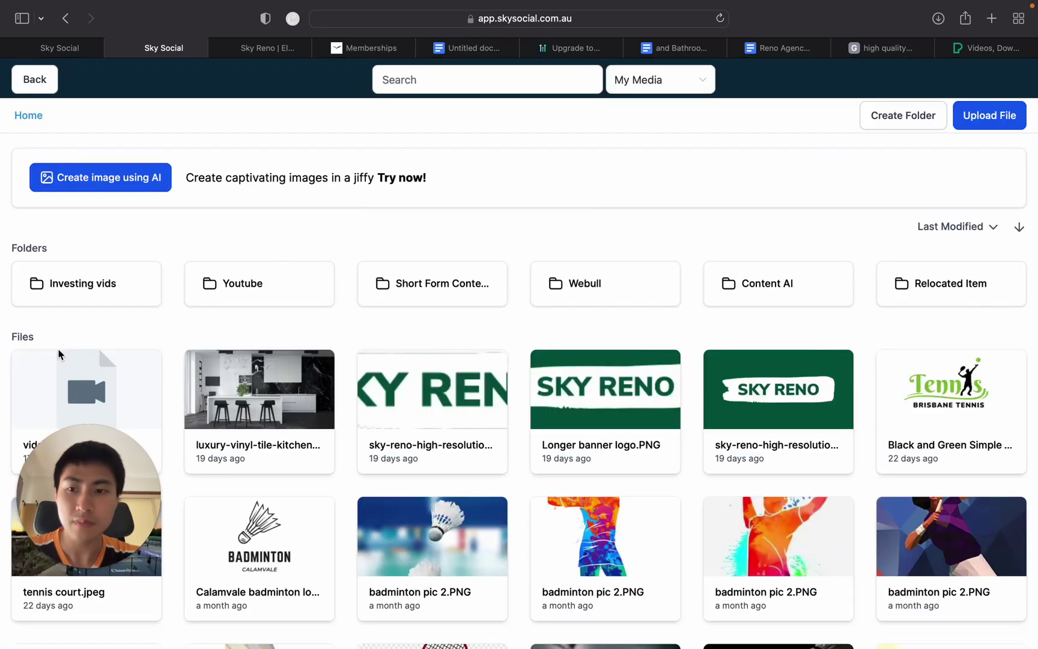
Pick video (1080p).mp4 from the media library as the hero background video.
scroll(98, 346, down, 2)
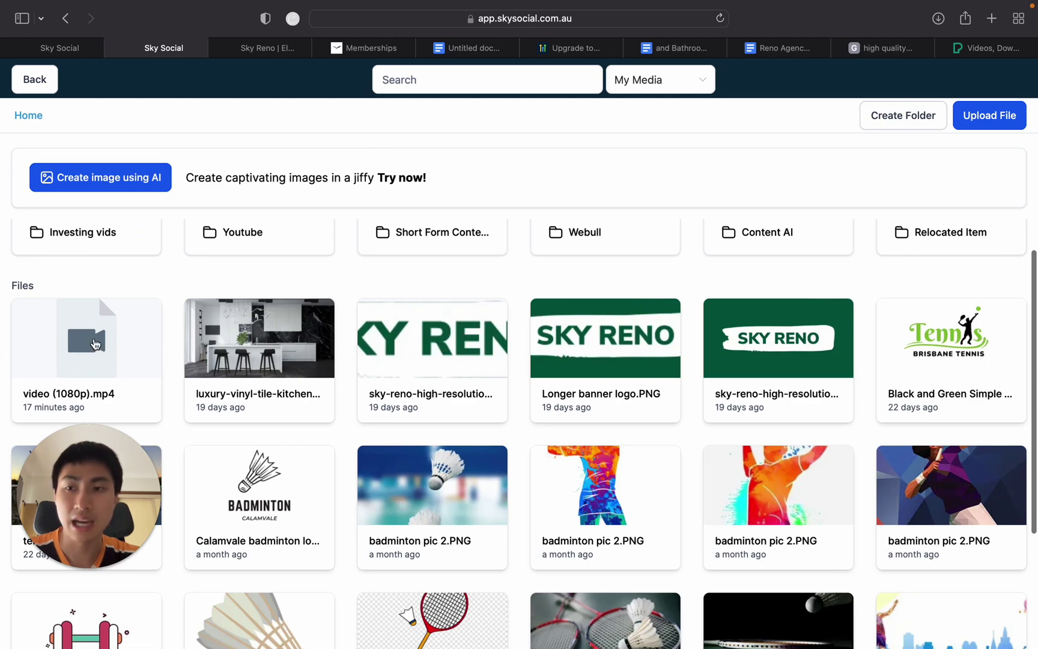
click(95, 344)
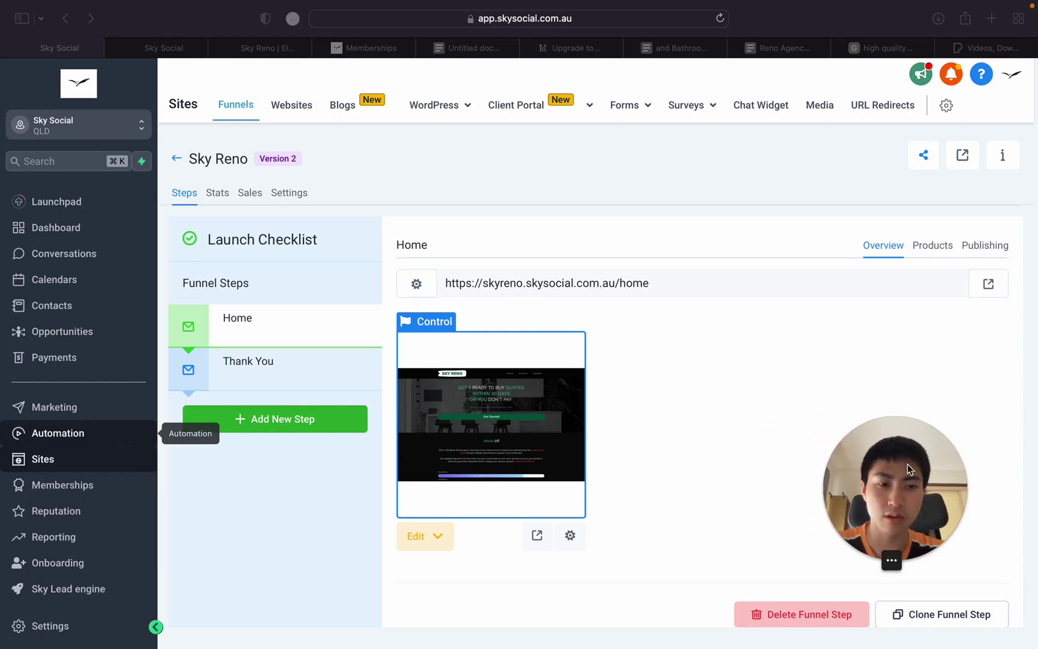
click(55, 628)
click(58, 633)
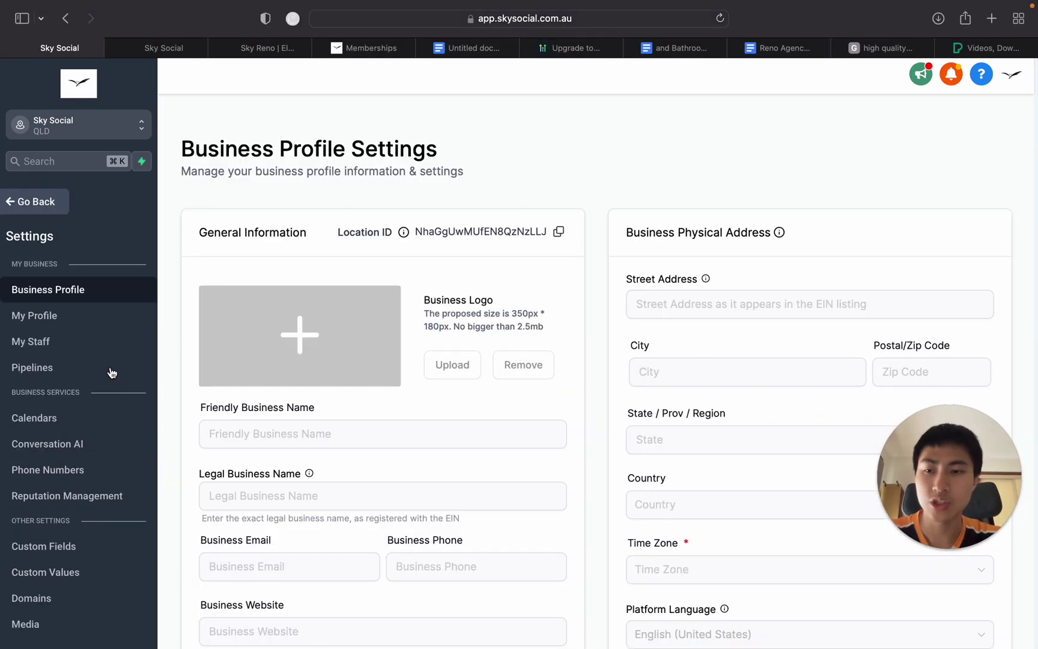
scroll(111, 370, down, 5)
click(23, 578)
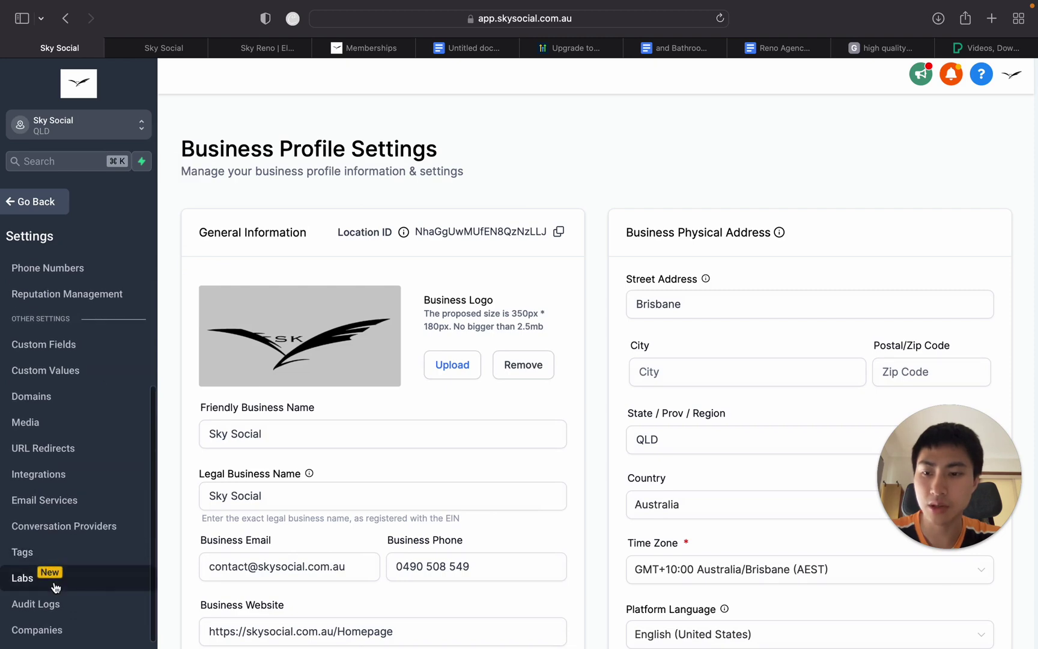
scroll(555, 298, down, 15)
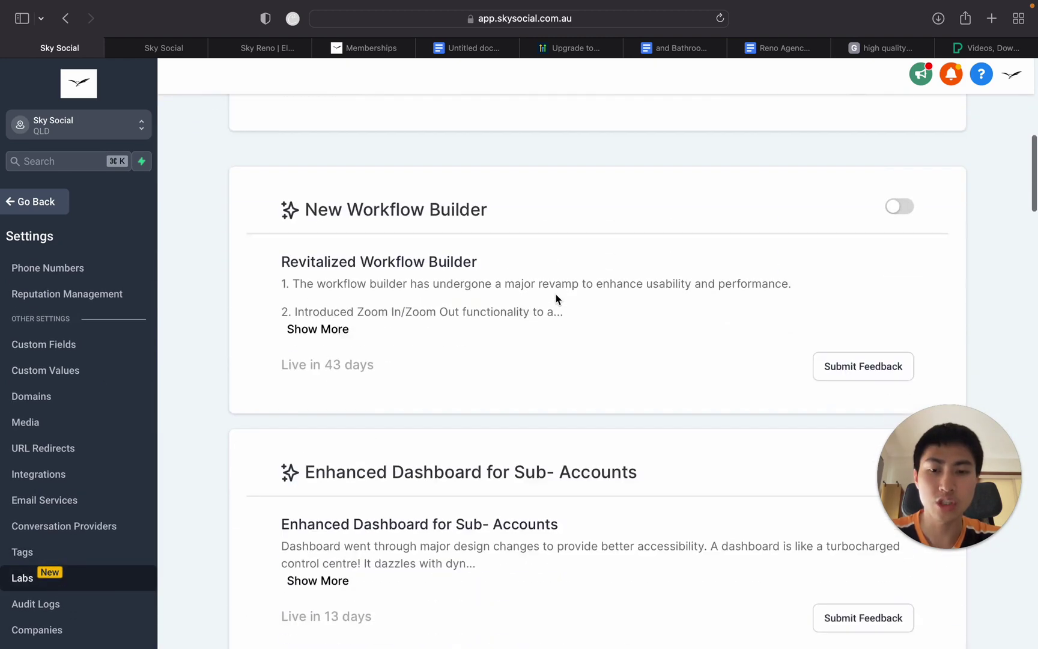
scroll(556, 298, down, 6)
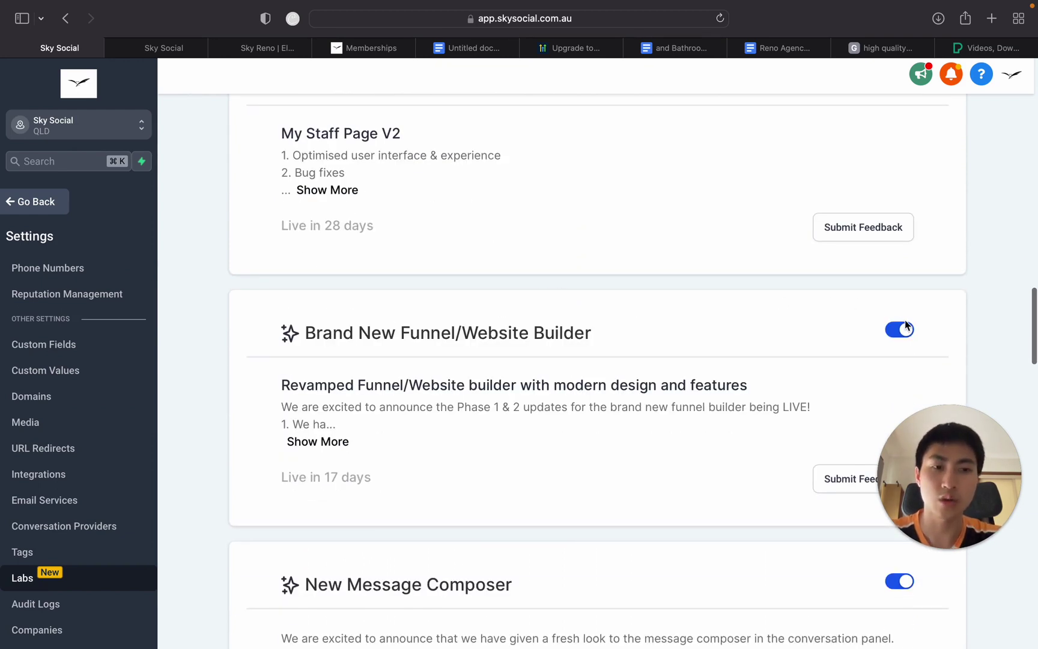
click(157, 48)
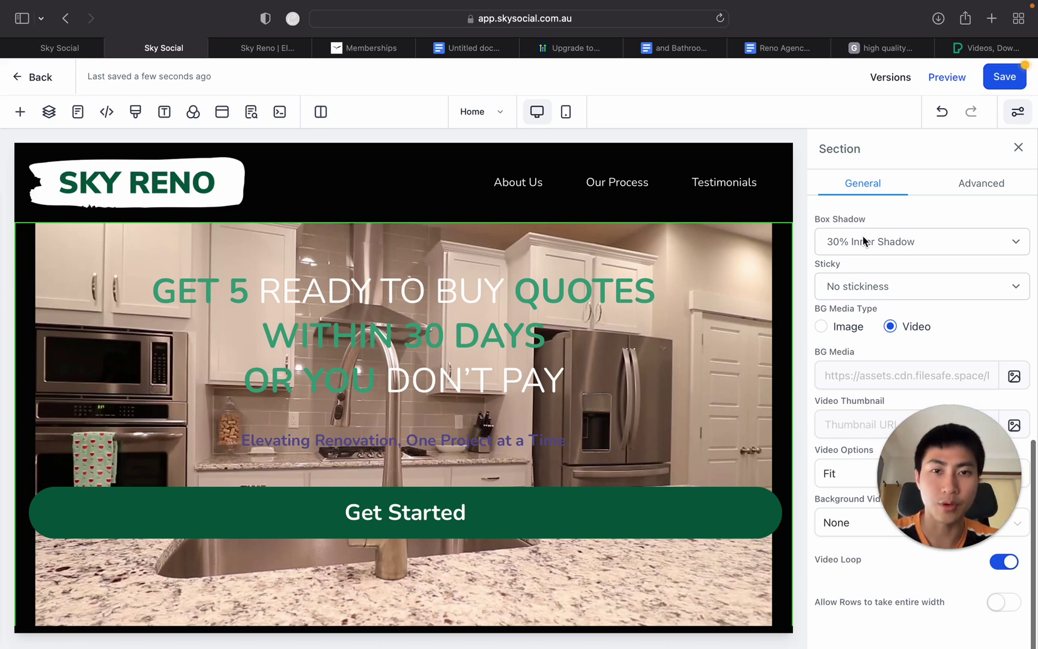
Set the hero background video sizing to Cover, after briefly trying Fill.
mouse_move(950, 438)
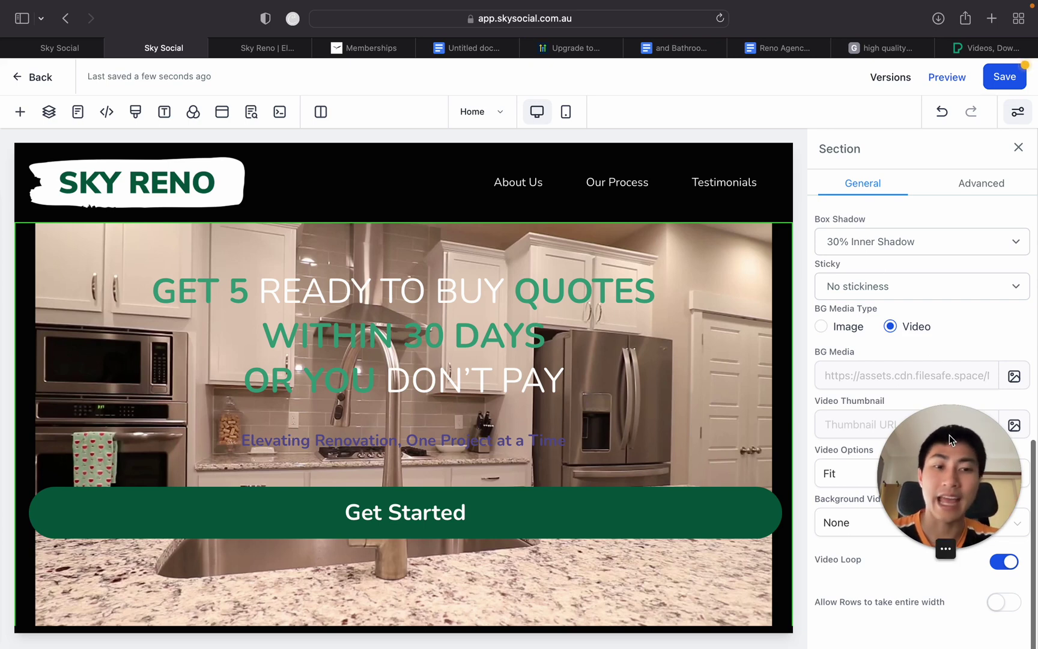
drag(938, 435, 78, 450)
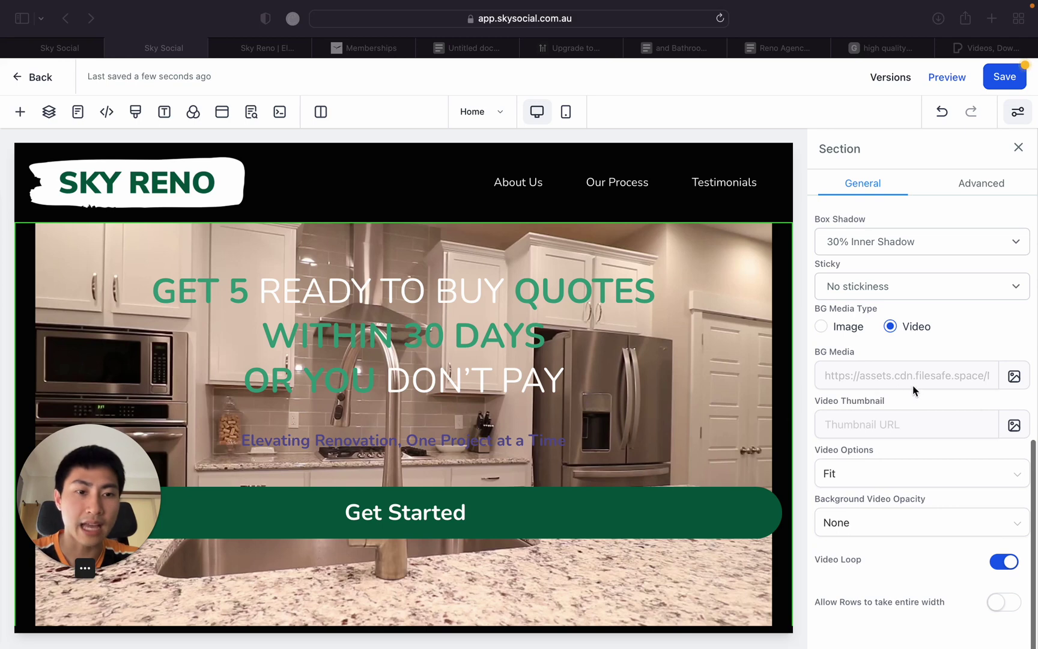
click(918, 491)
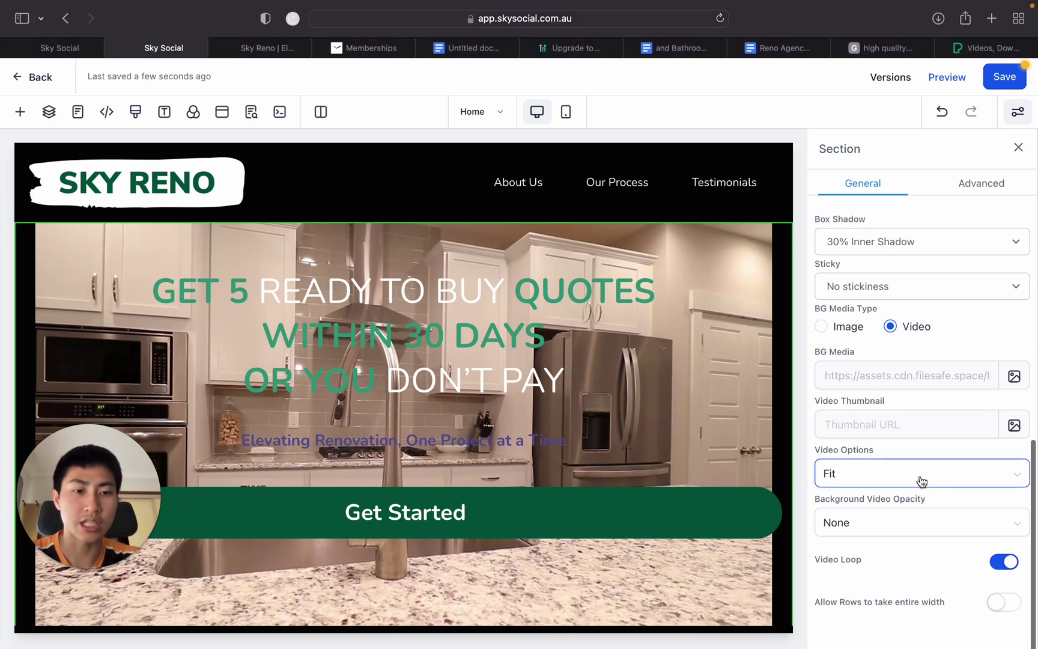
click(922, 480)
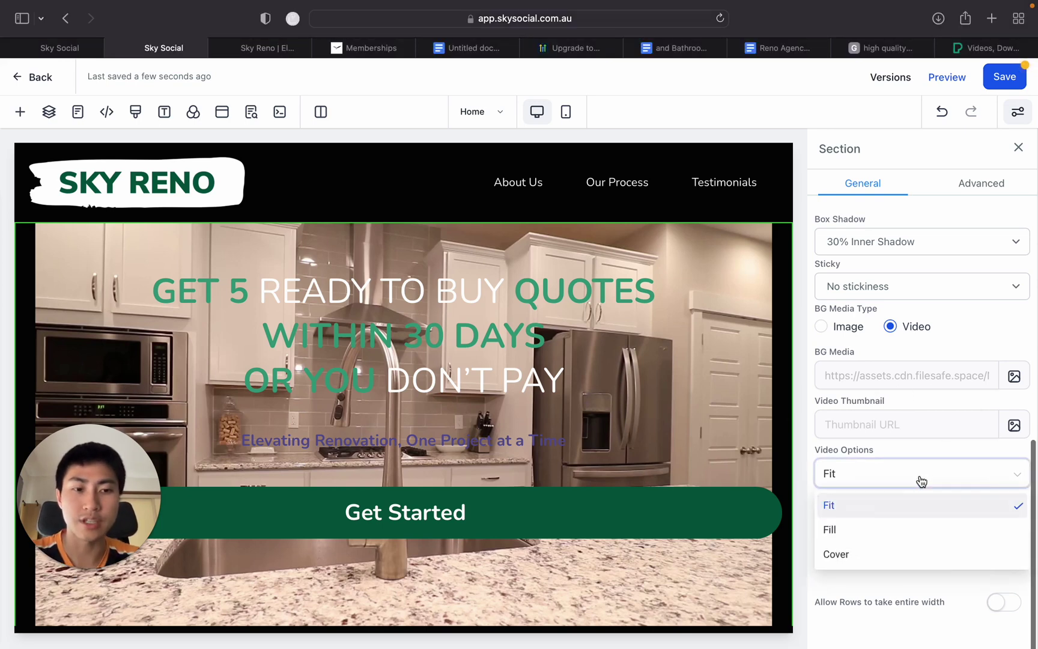
click(885, 532)
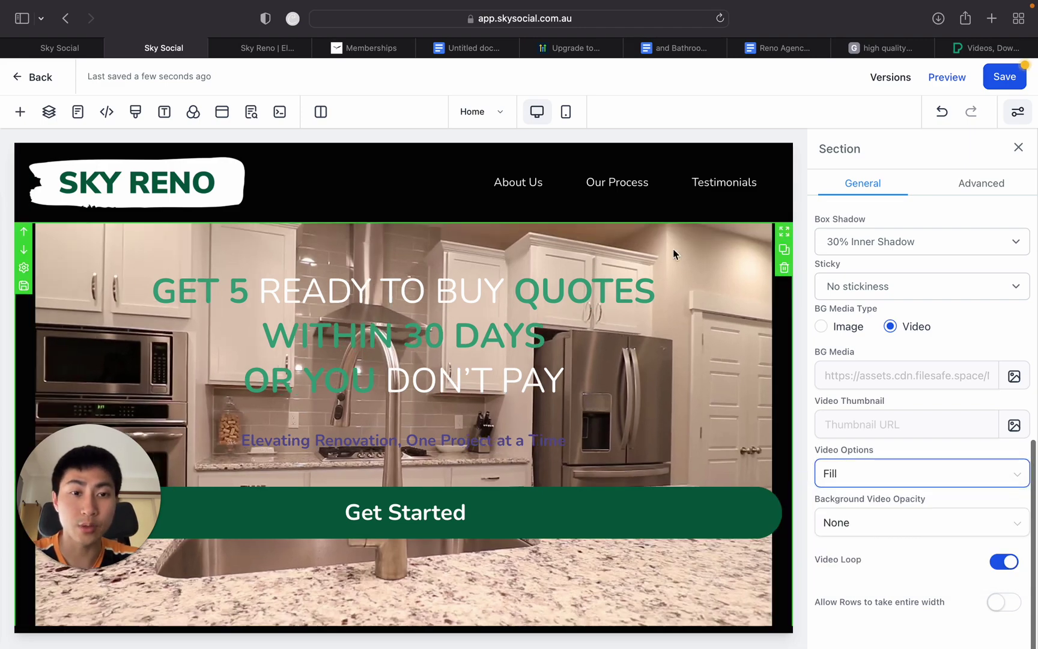
click(871, 476)
click(858, 554)
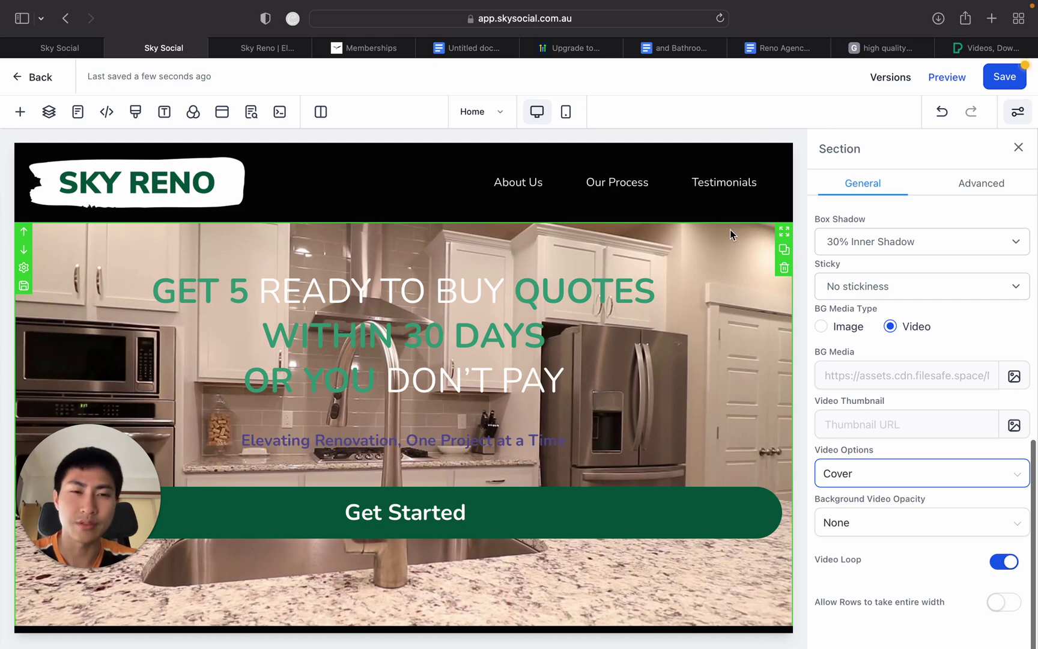
Set the hero background video opacity to Heavy Fade, after trying Half Fade, and switch on Video Loop.
scroll(743, 241, down, 1)
click(899, 523)
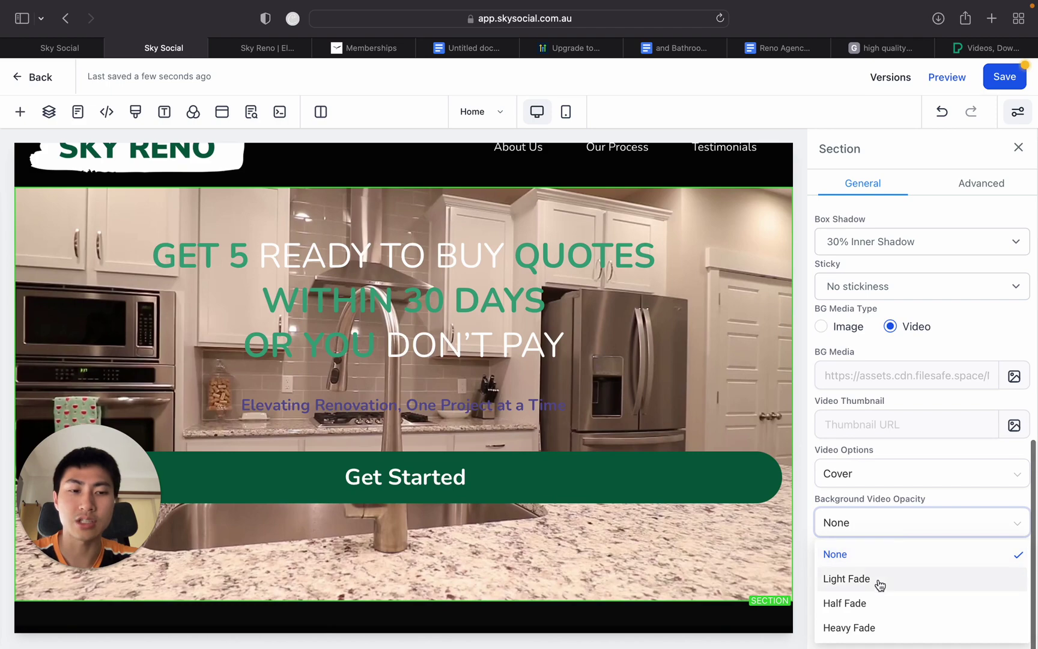
click(880, 602)
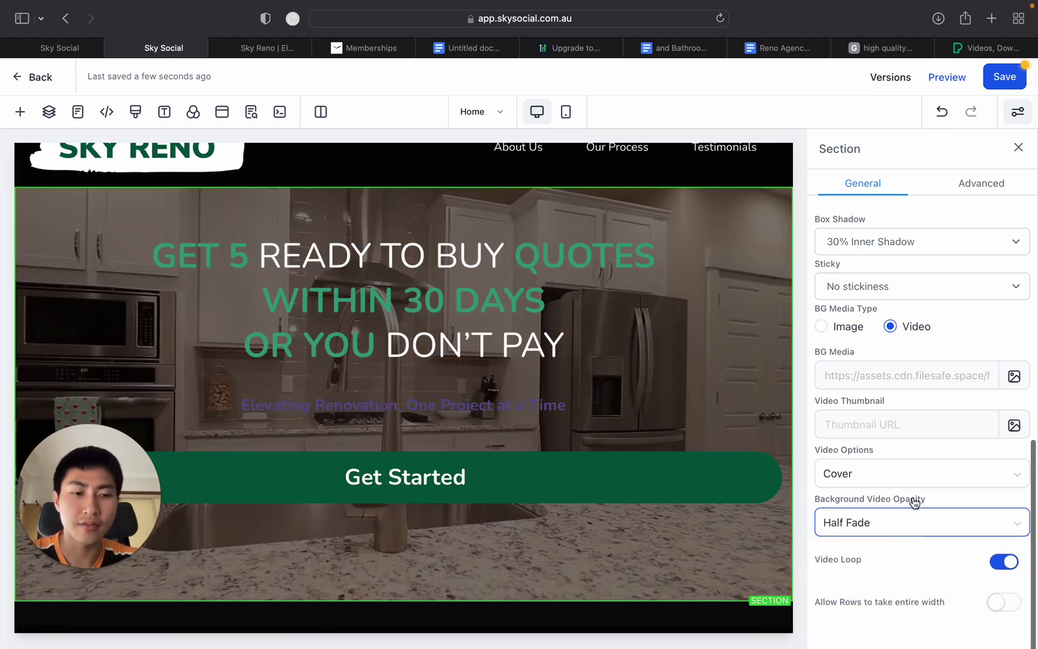
click(891, 531)
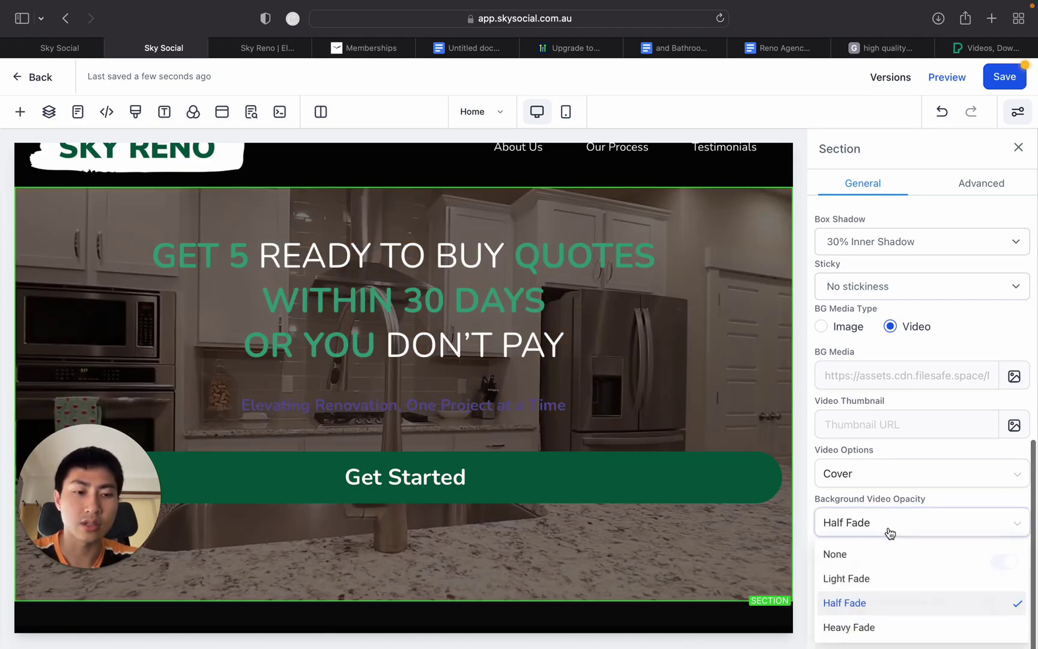
click(854, 625)
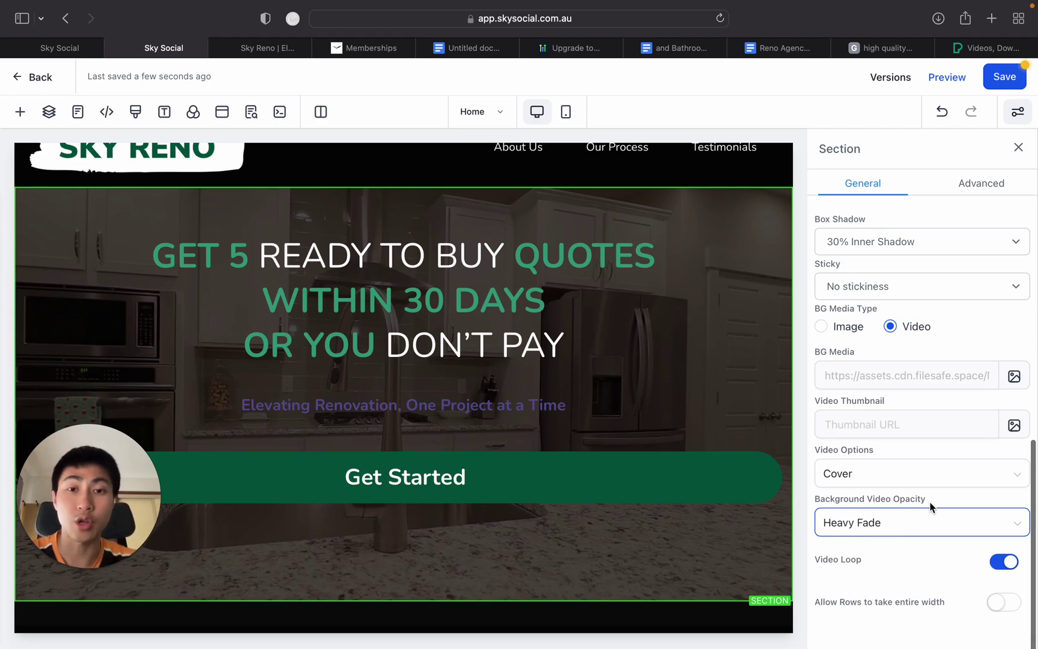
click(1005, 563)
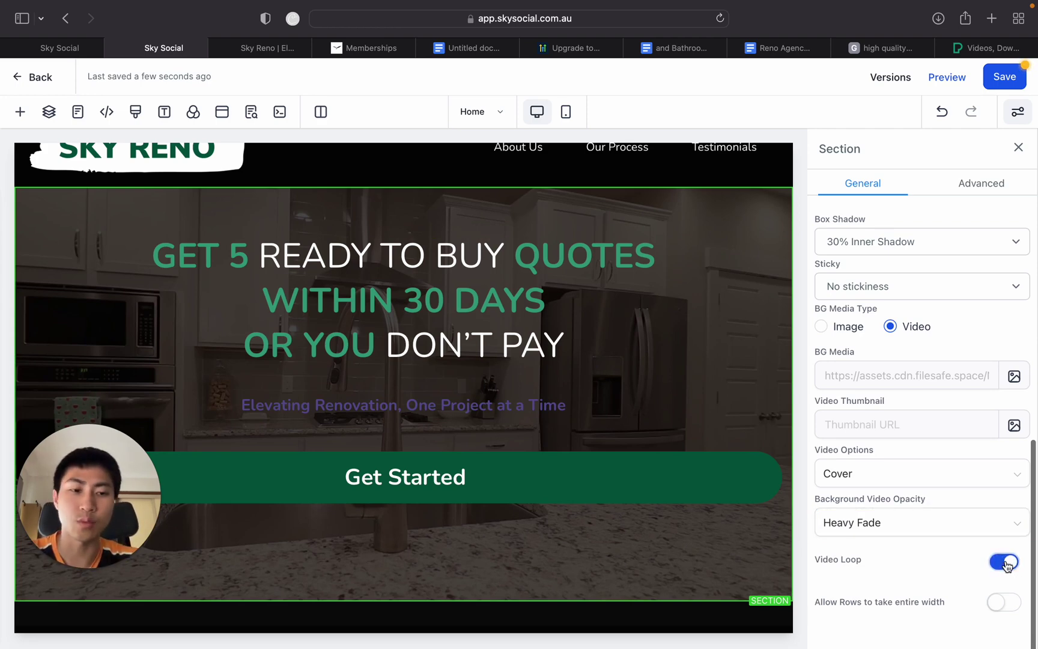